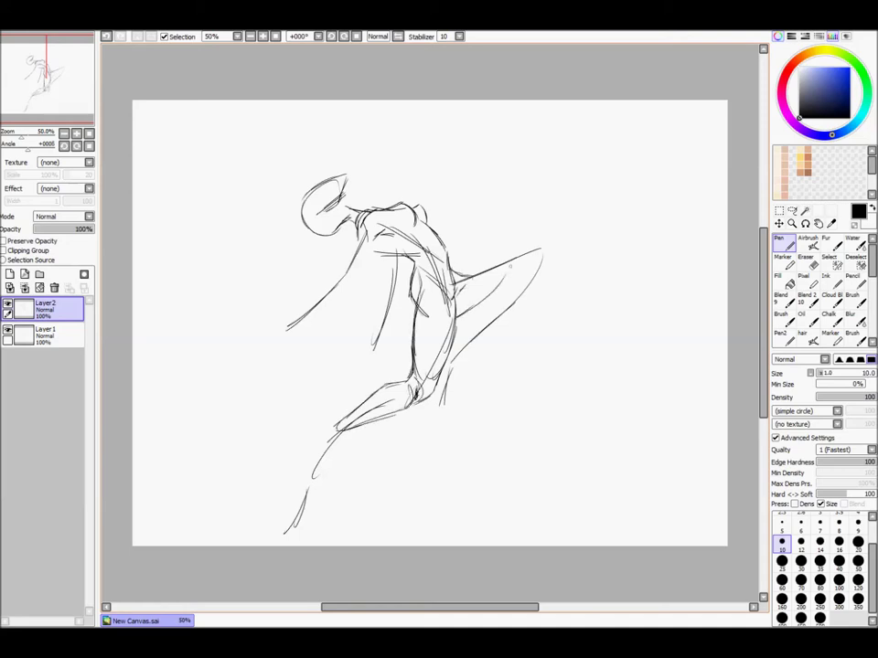
Step: Sketch the lower leg, knee and ankle circle of the raised bent leg
left_click_drag(503, 274, 468, 324)
left_click_drag(475, 322, 470, 340)
left_click_drag(529, 265, 477, 336)
left_click_drag(461, 271, 528, 274)
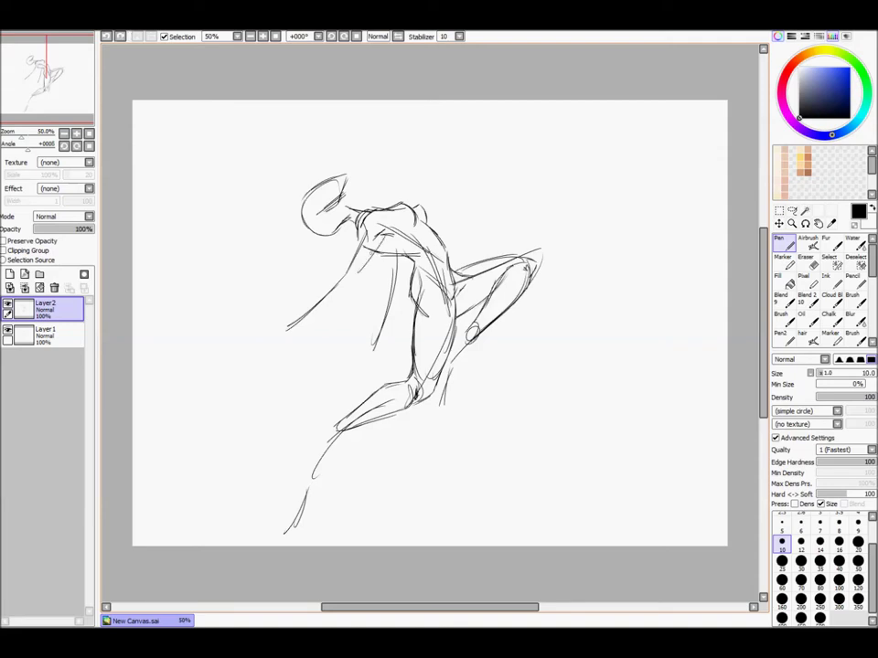
Step: Outline both upper arms beneath the torso and rough in the foot of the raised leg
left_click_drag(379, 234, 357, 281)
left_click_drag(469, 329, 455, 340)
key("ctrl+z")
left_click_drag(474, 339, 440, 375)
key("ctrl+z")
key("ctrl+z")
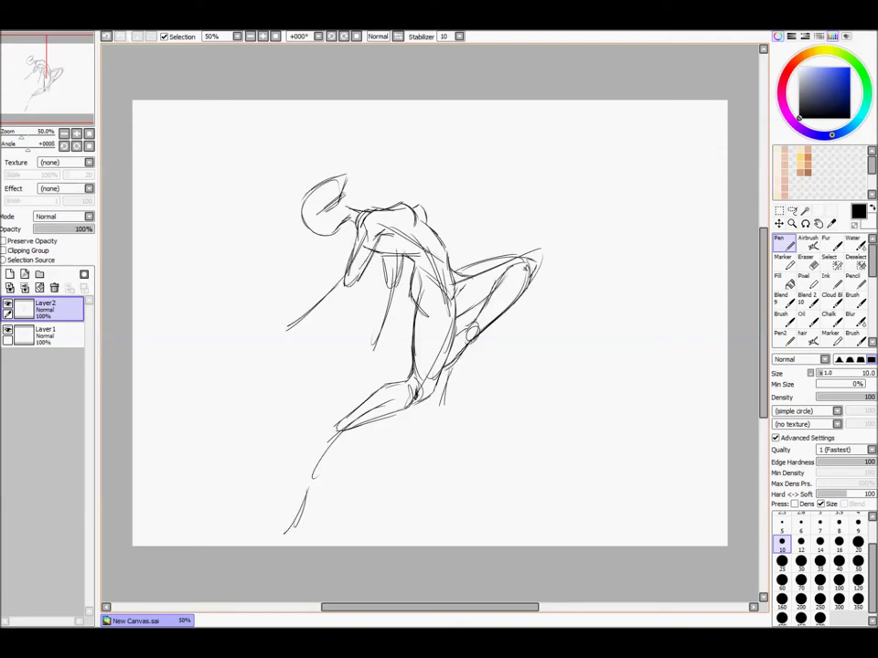
Step: Erase the rough guide lines on Layer1 around the raised knee, thigh, back and shoulder
key("e")
left_click(46, 335)
left_click_drag(538, 249, 544, 280)
left_click_drag(451, 388, 448, 402)
mouse_move(457, 276)
left_mouse_down()
mouse_move(525, 261)
mouse_move(449, 284)
mouse_move(358, 243)
left_mouse_up()
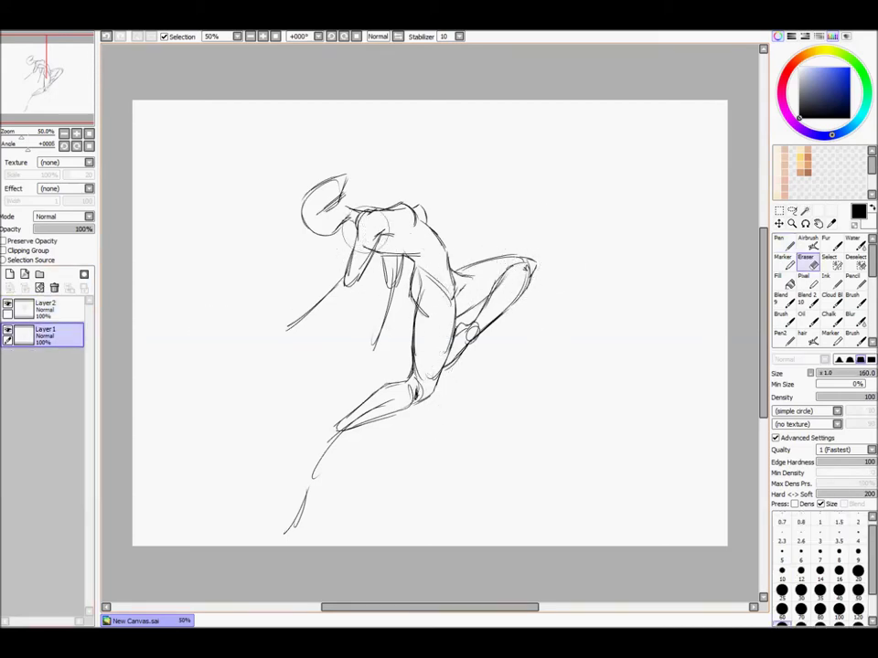
Step: On Layer2, sketch the jaw and neck and replace the old outer head outline with a smaller one
left_click(45, 309)
key("n")
mouse_move(344, 179)
left_mouse_down()
mouse_move(353, 201)
mouse_move(338, 230)
left_mouse_up()
key("ctrl+z")
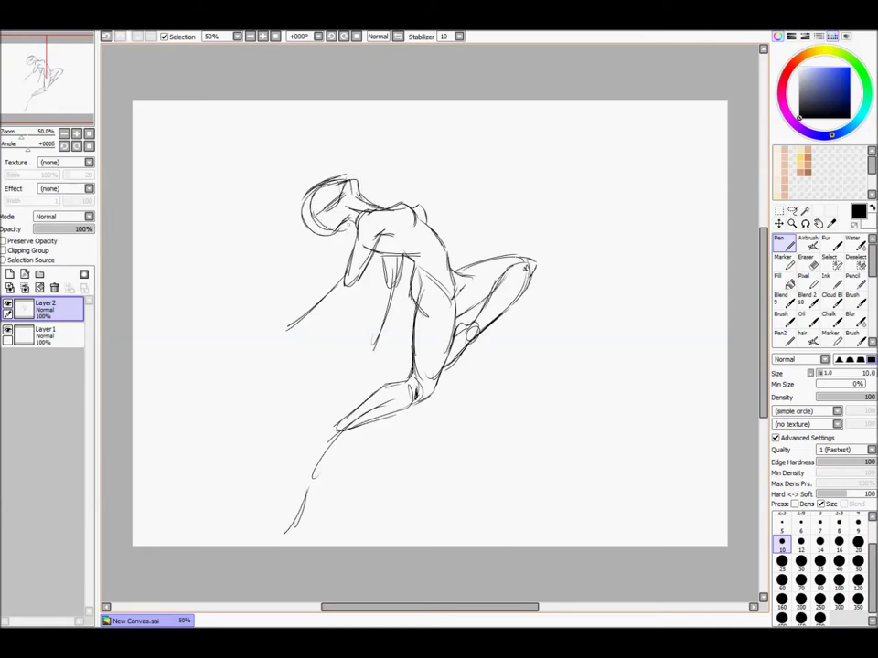
key("e")
mouse_move(351, 168)
left_mouse_down()
mouse_move(300, 235)
mouse_move(335, 198)
mouse_move(314, 196)
left_mouse_up()
key("n")
left_click_drag(311, 211, 356, 216)
Step: Sketch the foot of the extended leg from the ankle down to the toes
left_click_drag(345, 431, 317, 471)
left_click_drag(309, 448, 314, 471)
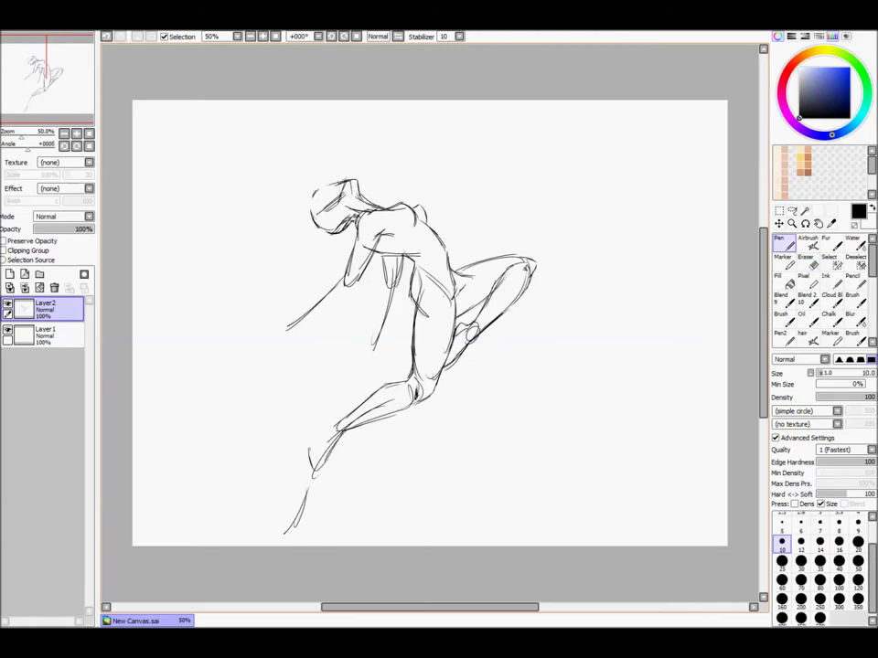
left_click_drag(344, 422, 312, 454)
left_click_drag(325, 445, 312, 473)
Step: Erase the leftover guide lines on Layer1 along the extended shin and foot, and the armpit lines on Layer2
key("e")
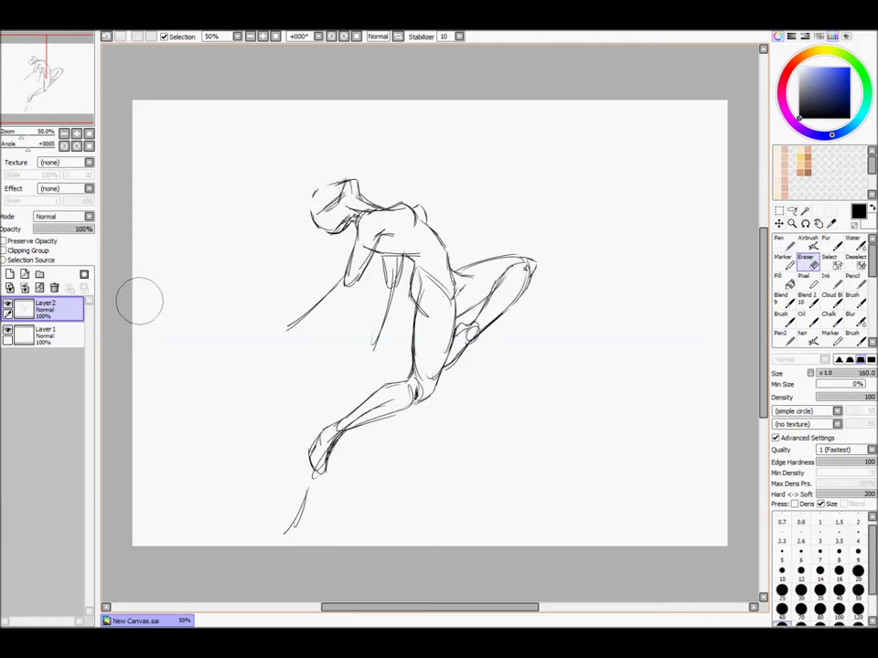
left_click(45, 335)
left_click_drag(382, 400, 286, 541)
left_click(46, 309)
left_click_drag(369, 247, 393, 235)
Step: Sketch rib and waist marks on the side of the torso and clean up stray lines
key("n")
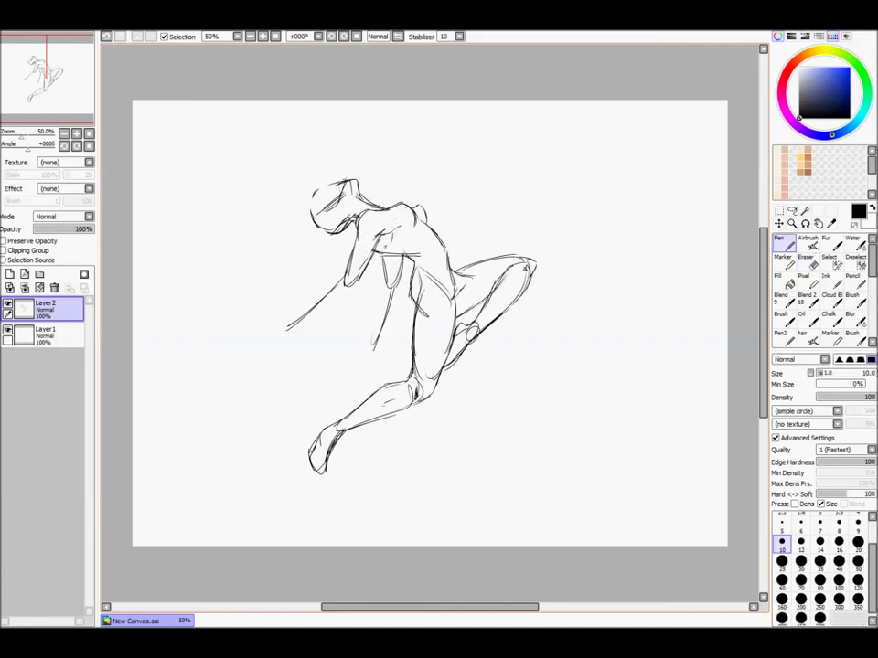
left_click_drag(402, 247, 413, 281)
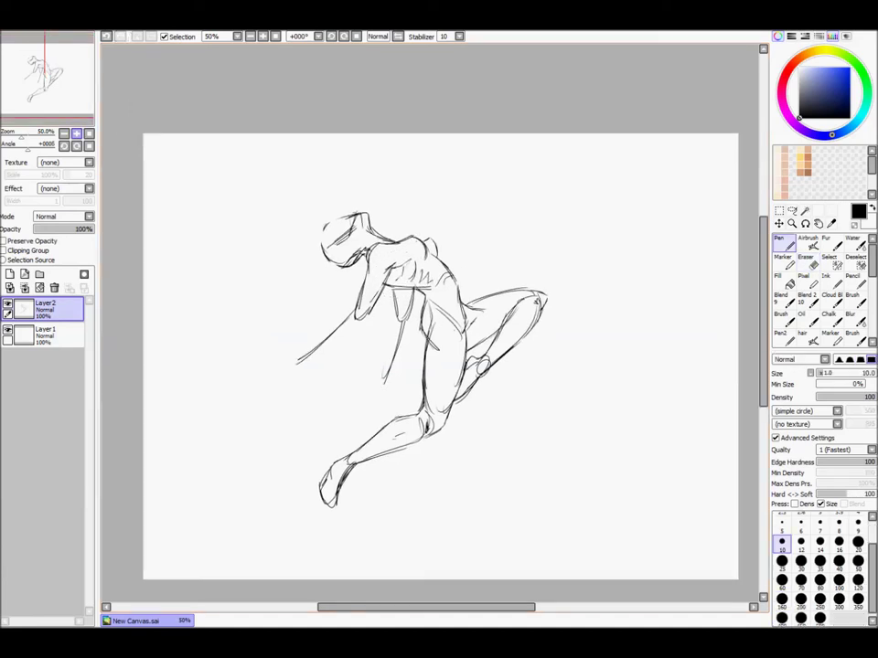
key("Page_Up")
key("e")
left_click_drag(423, 147, 554, 223)
Step: Draw the far forearm hanging down from the elbow beneath the chest
key("n")
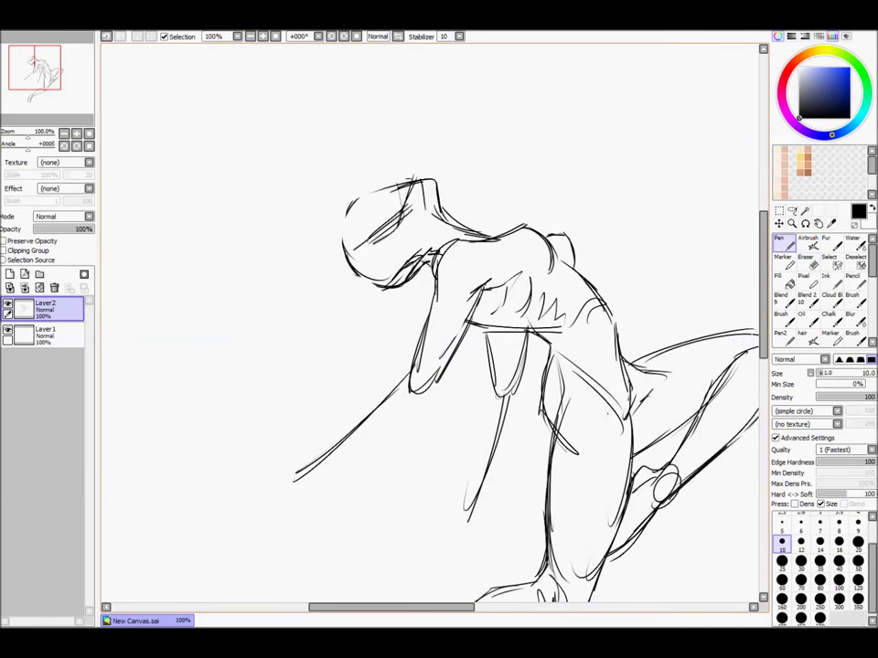
left_click_drag(491, 411, 473, 502)
left_click_drag(505, 444, 481, 500)
key("ctrl+z")
left_click_drag(517, 388, 485, 497)
Step: Draw the near forearm as a tapered shape reaching from the elbow to the wrist
left_click_drag(411, 367, 365, 415)
mouse_move(402, 379)
left_mouse_down()
mouse_move(410, 390)
mouse_move(404, 433)
left_mouse_up()
key("ctrl+z")
left_click_drag(428, 393, 331, 471)
key("ctrl+z")
left_click_drag(426, 395, 335, 482)
left_click_drag(394, 397, 330, 464)
Step: Refine the head outline and face profile and erase the construction lines inside the head
scroll(430, 320, "up", 3)
left_click_drag(353, 267, 378, 250)
key("ctrl+z")
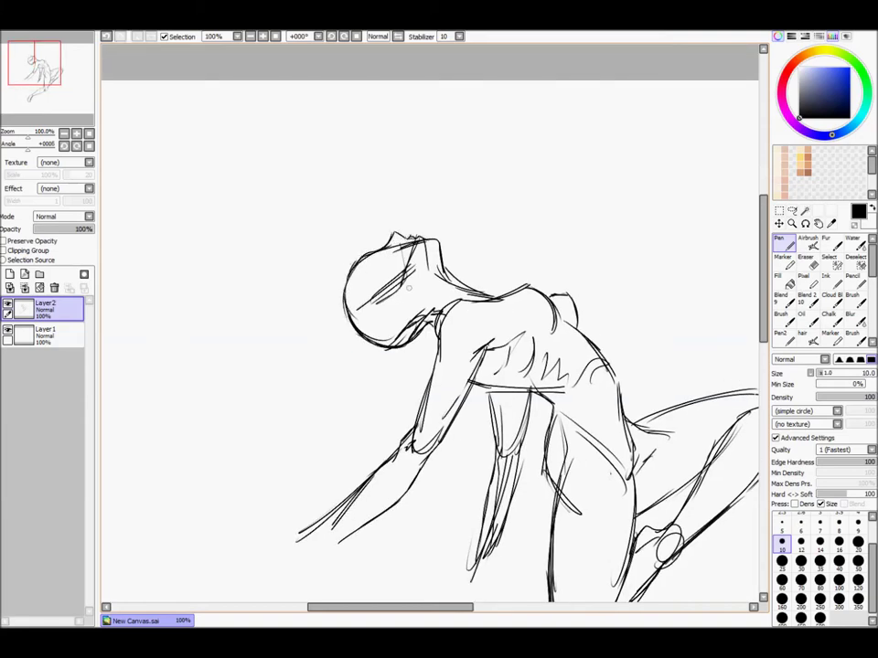
key("e")
left_click_drag(371, 297, 403, 240)
Step: Erase the original gesture lines of both forearms on Layer1
left_click(46, 335)
left_click_drag(306, 538, 388, 457)
left_click_drag(474, 571, 503, 466)
Step: On Layer2, sketch the hairline across the head and a pointed ear
left_click(46, 309)
key("n")
mouse_move(416, 244)
left_mouse_down()
mouse_move(415, 255)
mouse_move(375, 282)
left_mouse_up()
key("ctrl+z")
key("ctrl+z")
mouse_move(386, 257)
left_mouse_down()
mouse_move(389, 305)
mouse_move(367, 314)
mouse_move(364, 366)
left_mouse_up()
key("ctrl+z")
left_click_drag(387, 318, 367, 362)
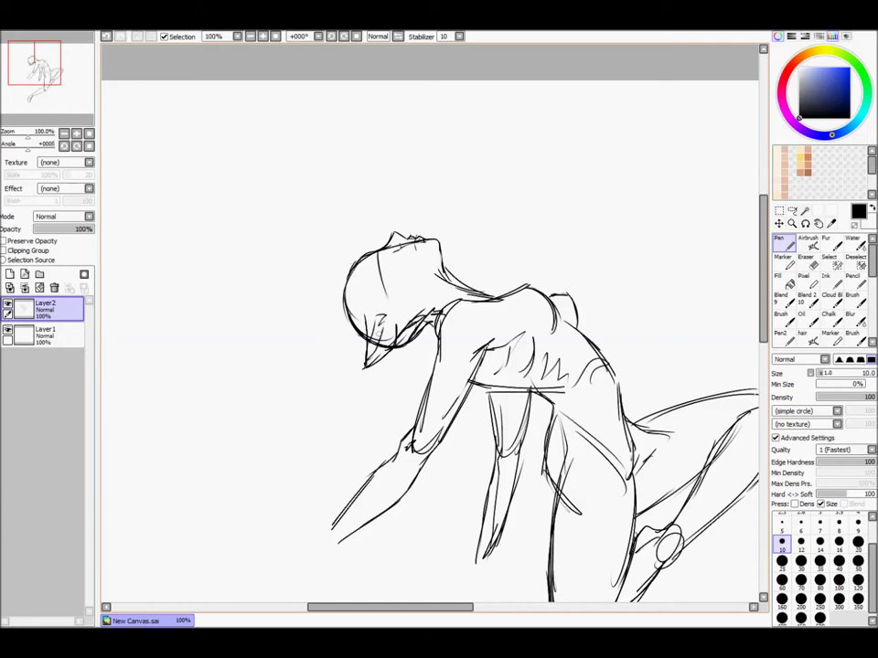
mouse_move(334, 296)
left_mouse_down()
mouse_move(411, 196)
mouse_move(348, 275)
left_mouse_up()
left_click_drag(407, 195, 337, 290)
mouse_move(391, 234)
left_mouse_down()
mouse_move(355, 304)
mouse_move(382, 198)
left_mouse_up()
key("ctrl+z")
key("ctrl+z")
key("ctrl+z")
key("ctrl+z")
Step: Sketch spiky swept hair strands fanning out from the top of the head
left_click_drag(341, 265, 403, 175)
mouse_move(403, 174)
left_mouse_down()
mouse_move(355, 264)
mouse_move(402, 175)
left_mouse_up()
mouse_move(327, 294)
left_mouse_down()
mouse_move(355, 181)
mouse_move(337, 221)
left_mouse_up()
mouse_move(305, 301)
left_mouse_down()
mouse_move(332, 256)
mouse_move(340, 268)
mouse_move(389, 211)
left_mouse_up()
mouse_move(346, 305)
left_mouse_down()
mouse_move(374, 232)
mouse_move(406, 235)
mouse_move(408, 250)
mouse_move(399, 201)
mouse_move(403, 280)
mouse_move(366, 322)
left_mouse_up()
key("ctrl+z")
key("ctrl+z")
key("ctrl+z")
key("ctrl+z")
key("ctrl+z")
Step: Sketch curled hair locks around the face and a large loop of hair beside the neck
mouse_move(372, 324)
left_mouse_down()
mouse_move(387, 293)
mouse_move(431, 309)
left_mouse_up()
mouse_move(443, 262)
left_mouse_down()
mouse_move(513, 190)
mouse_move(514, 224)
mouse_move(482, 242)
left_mouse_up()
key("ctrl+z")
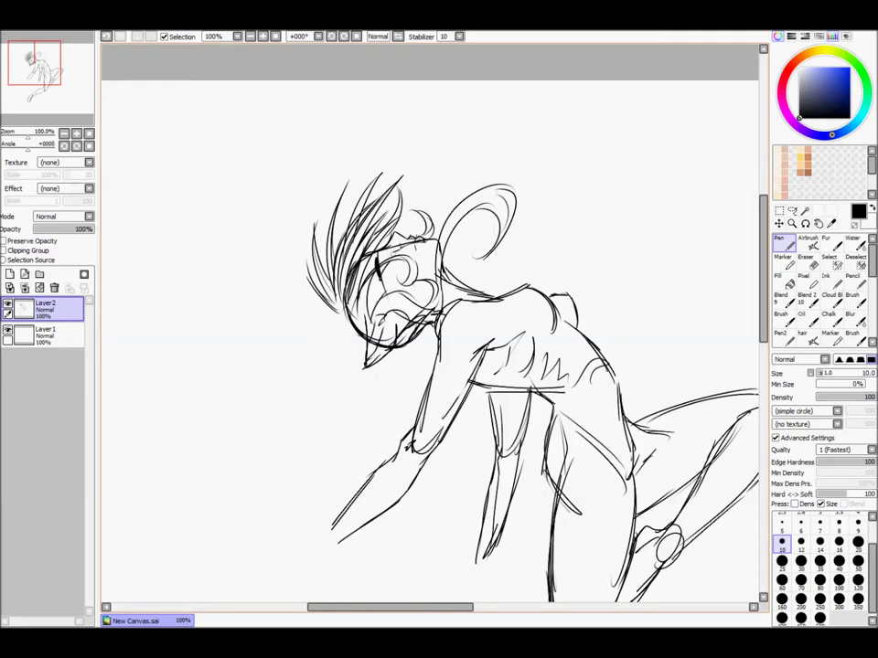
Step: Rotate and mirror the canvas view to set the head upright and draw the eye, nose and mouth in profile
key("End")
key("End")
key("End")
key("End")
key("End")
key("End")
key("End")
key("End")
key("End")
key("End")
key("End")
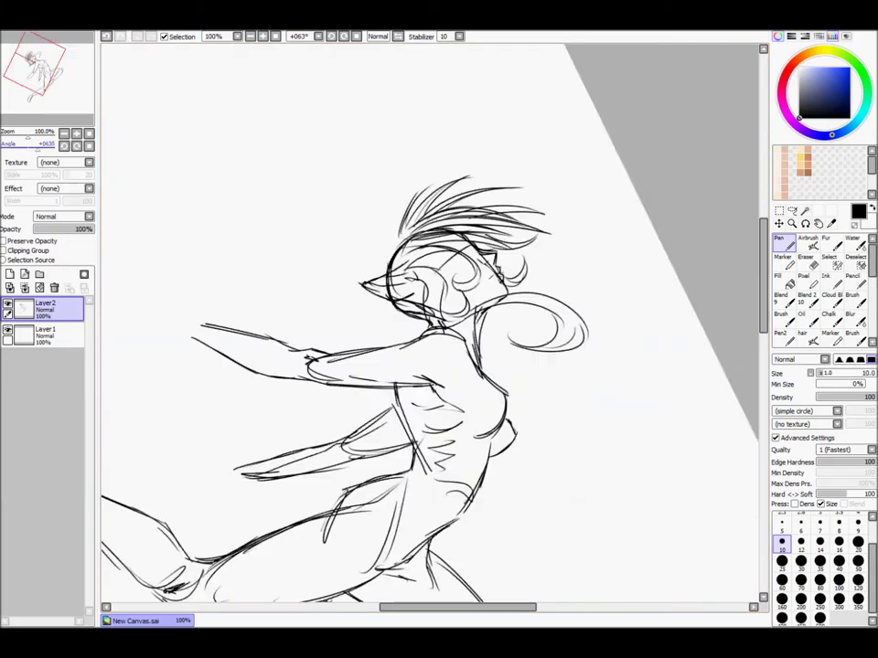
key("h")
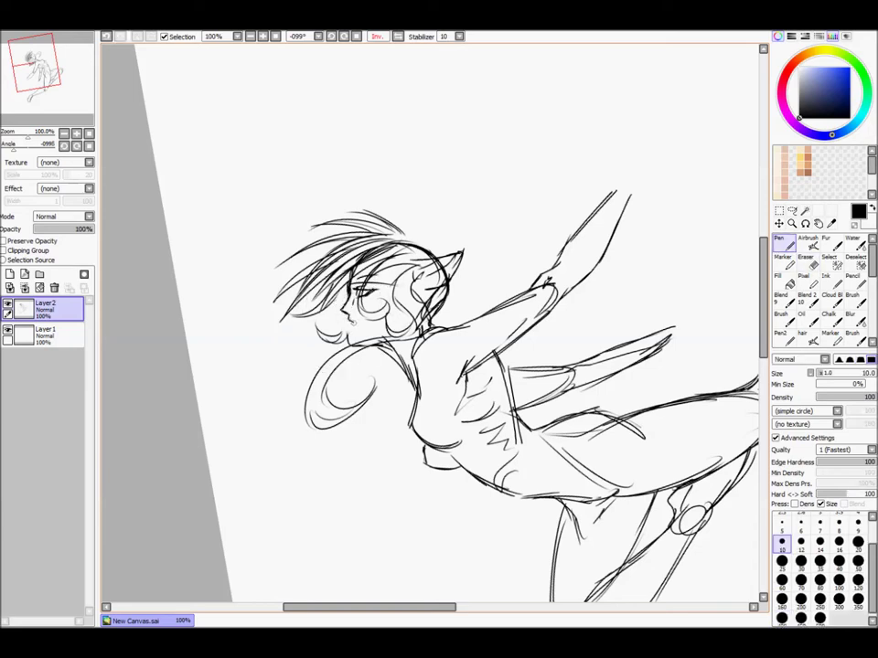
key("ctrl+z")
left_click_drag(352, 327, 364, 339)
Step: Clean up the chin and rework the eye on the profile face
key("e")
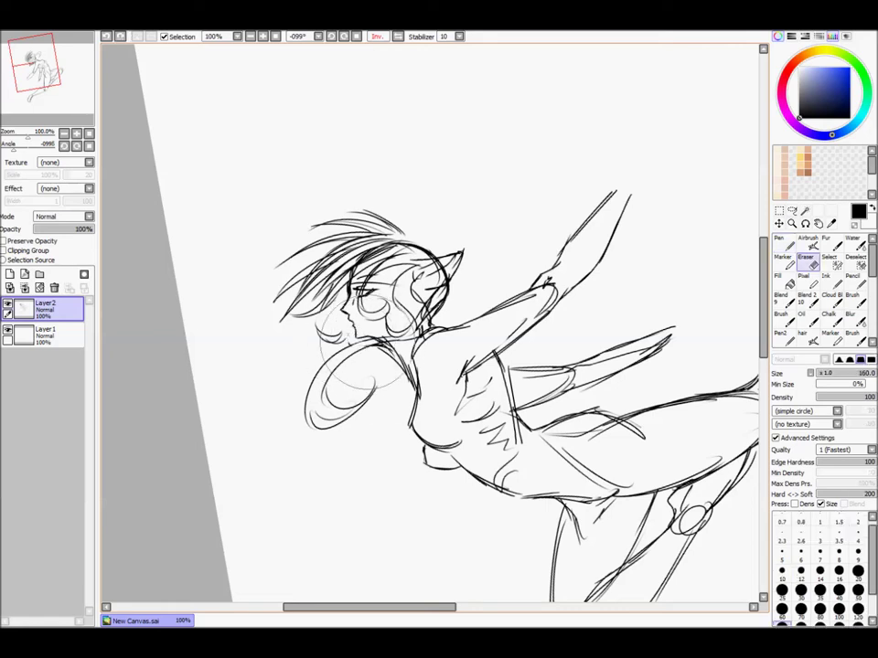
key("n")
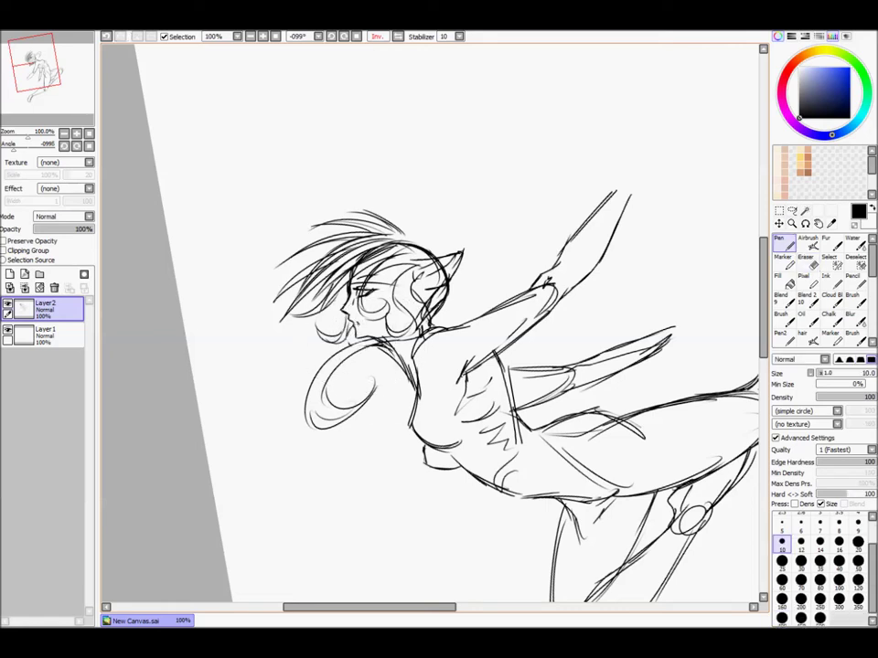
key("e")
left_click_drag(374, 291, 357, 296)
key("n")
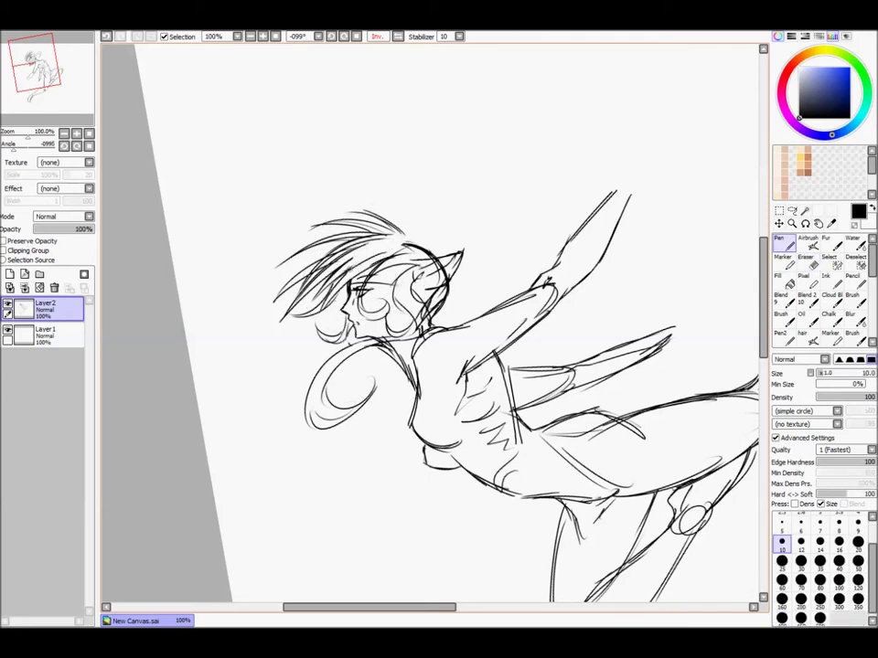
Step: Sketch long curved hair strands over the shoulder and short strands behind the ear
mouse_move(394, 228)
left_mouse_down()
mouse_move(376, 169)
mouse_move(400, 231)
left_mouse_up()
left_click_drag(399, 354, 418, 477)
mouse_move(387, 377)
left_mouse_down()
mouse_move(409, 464)
mouse_move(447, 492)
left_mouse_up()
left_click_drag(400, 356, 418, 452)
left_click_drag(448, 297, 437, 332)
left_click_drag(455, 291, 445, 328)
Step: Reset the canvas view and erase the stray construction lines at the hip and upper thigh
left_click(89, 146)
left_click(89, 134)
left_click(88, 134)
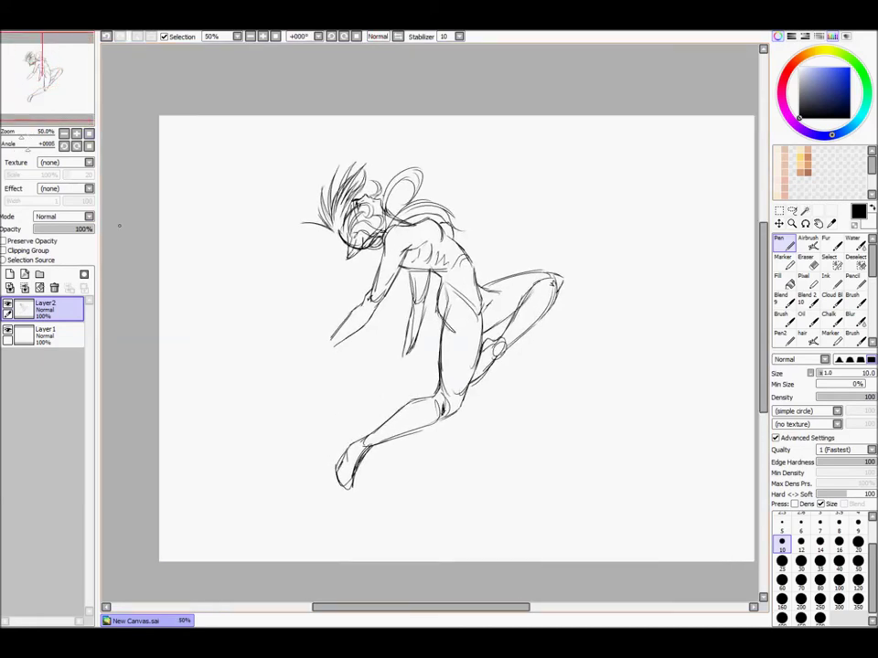
key("e")
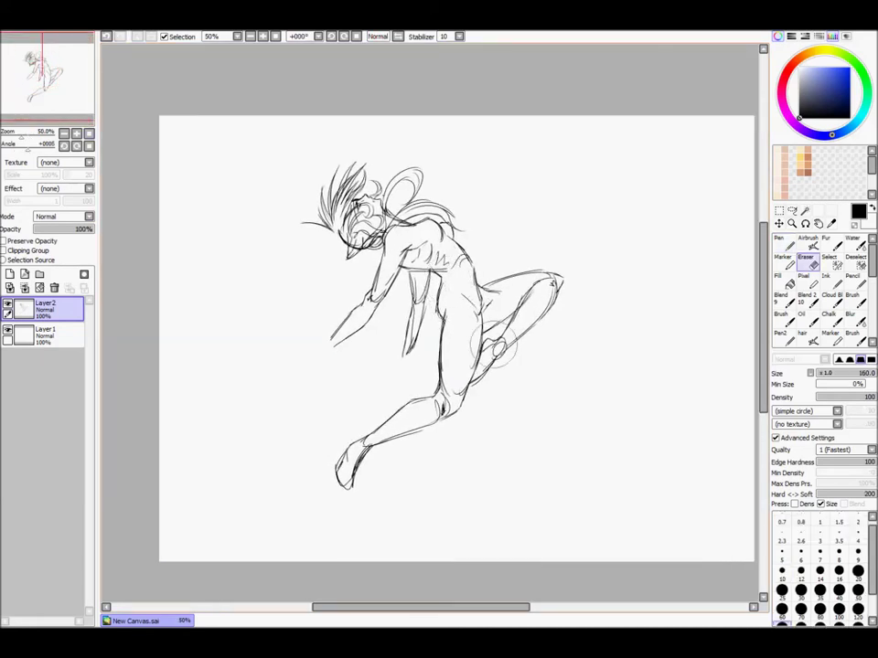
Step: Hatch the shaded areas on the inner raised thigh and the far upper arm
key("n")
left_click_drag(488, 287, 483, 316)
left_click_drag(495, 289, 489, 317)
mouse_move(500, 292)
left_mouse_down()
mouse_move(495, 317)
mouse_move(460, 320)
mouse_move(481, 315)
left_mouse_up()
key("e")
key("n")
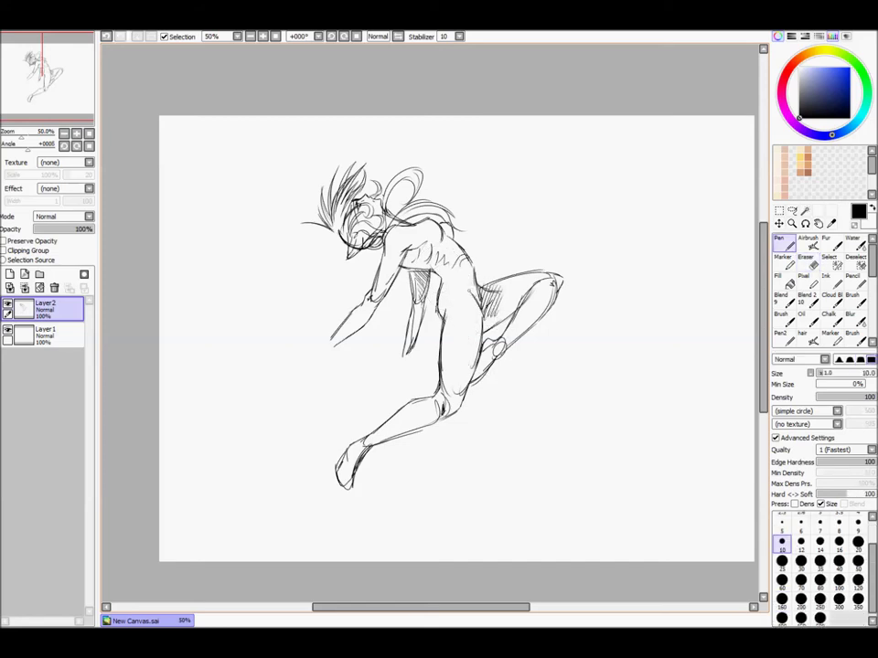
Step: Sketch hair hanging below the head and looping strands beneath the chest
mouse_move(335, 236)
left_mouse_down()
mouse_move(360, 276)
mouse_move(355, 271)
left_mouse_up()
left_click_drag(385, 256, 365, 274)
left_click_drag(406, 271, 372, 328)
key("ctrl+z")
left_click_drag(412, 294, 378, 321)
mouse_move(433, 271)
left_mouse_down()
mouse_move(408, 331)
mouse_move(442, 288)
left_mouse_up()
key("e")
key("n")
Step: Sketch the first long wing-like strokes sweeping up from the upper back
mouse_move(443, 142)
left_mouse_down()
mouse_move(454, 209)
mouse_move(574, 138)
left_mouse_up()
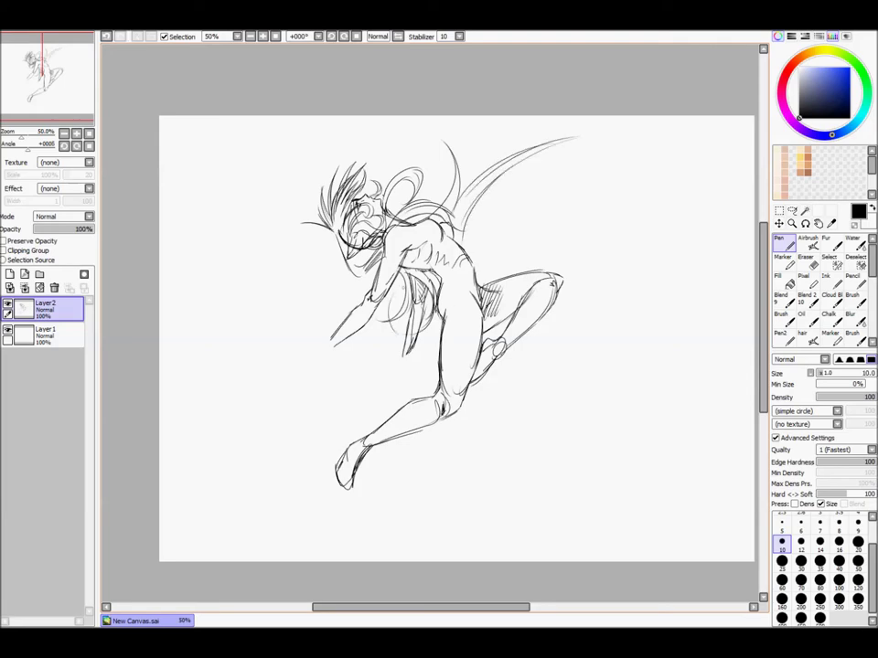
left_click_drag(403, 282, 407, 326)
key("ctrl+z")
Step: Rotate the whole figure counterclockwise with a free transform and reposition it on the canvas
key("ctrl+t")
left_click_drag(640, 457, 671, 227)
left_click_drag(440, 313, 469, 344)
mouse_move(695, 274)
left_mouse_down()
mouse_move(705, 324)
mouse_move(695, 412)
left_mouse_up()
key("Return")
Step: Extend the flowing wing-like shapes above the back with long sweeping curves, folds and a curl
mouse_move(460, 263)
left_mouse_down()
mouse_move(569, 144)
mouse_move(552, 202)
left_mouse_up()
left_click_drag(543, 167, 473, 232)
key("ctrl+z")
mouse_move(499, 159)
left_mouse_down()
mouse_move(530, 155)
mouse_move(481, 248)
mouse_move(541, 145)
left_mouse_up()
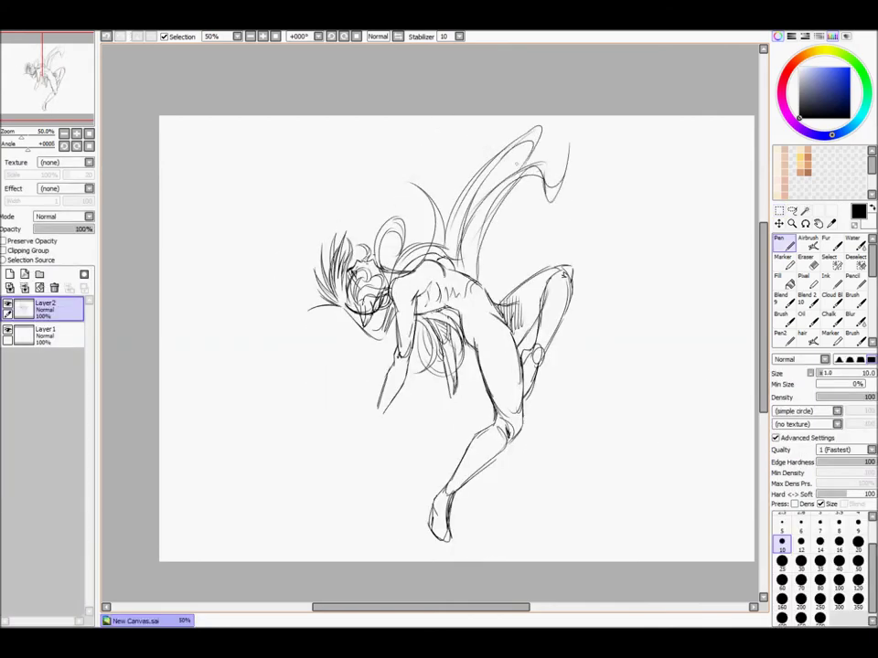
left_click_drag(446, 236, 481, 142)
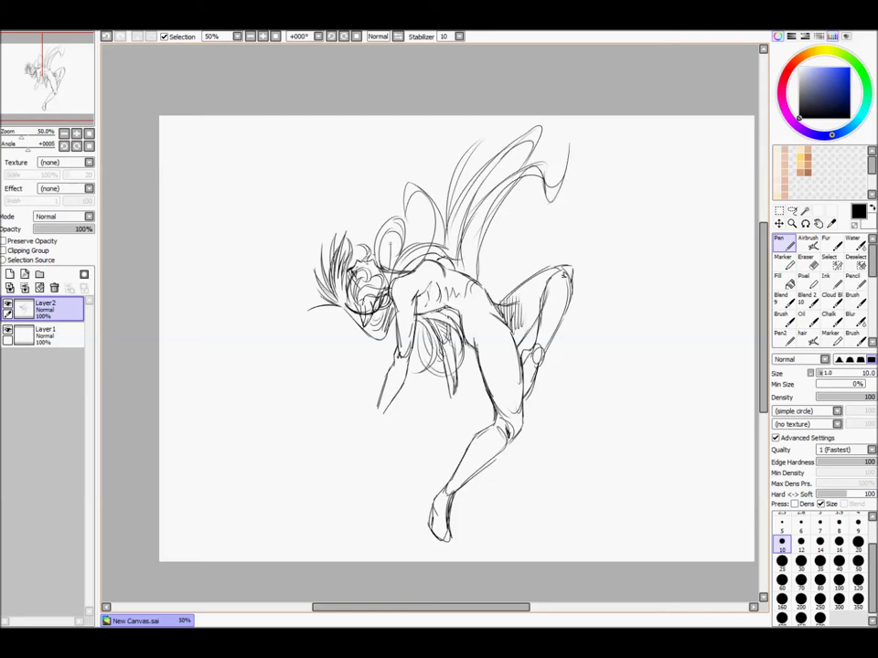
mouse_move(385, 223)
left_mouse_down()
mouse_move(378, 196)
mouse_move(508, 139)
left_mouse_up()
left_click_drag(424, 219, 465, 180)
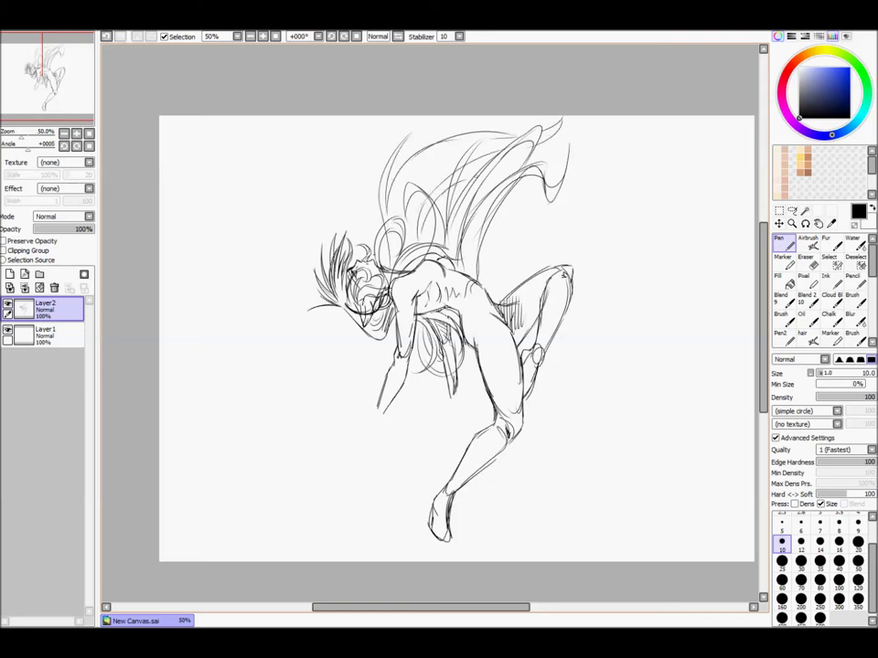
left_click_drag(505, 226, 488, 230)
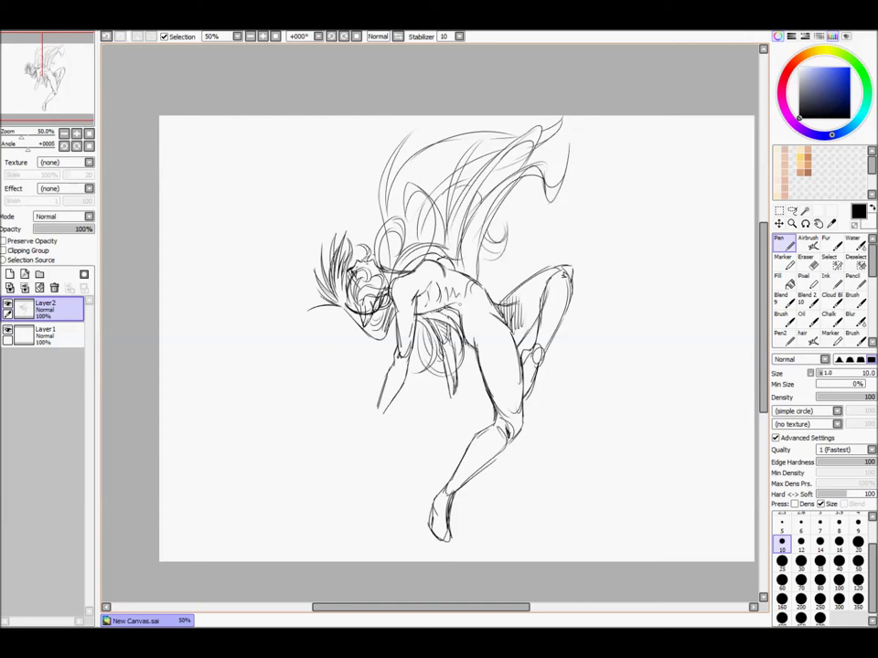
Step: Add a curve below the hip and a slender shape behind the raised knee, erasing the raised leg's ankle circle
mouse_move(455, 309)
left_mouse_down()
mouse_move(471, 422)
mouse_move(487, 391)
left_mouse_up()
key("ctrl+z")
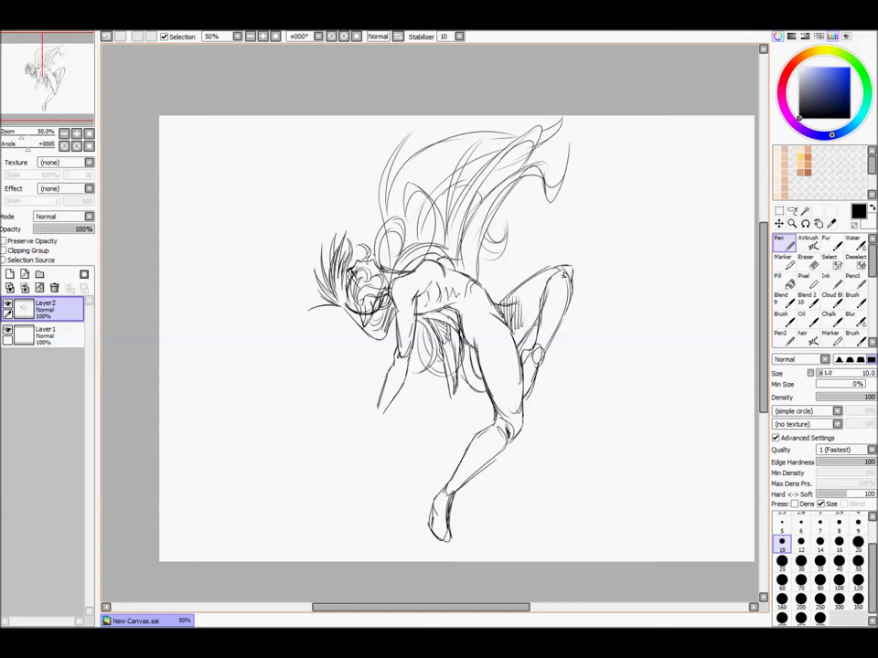
left_click_drag(574, 315, 584, 263)
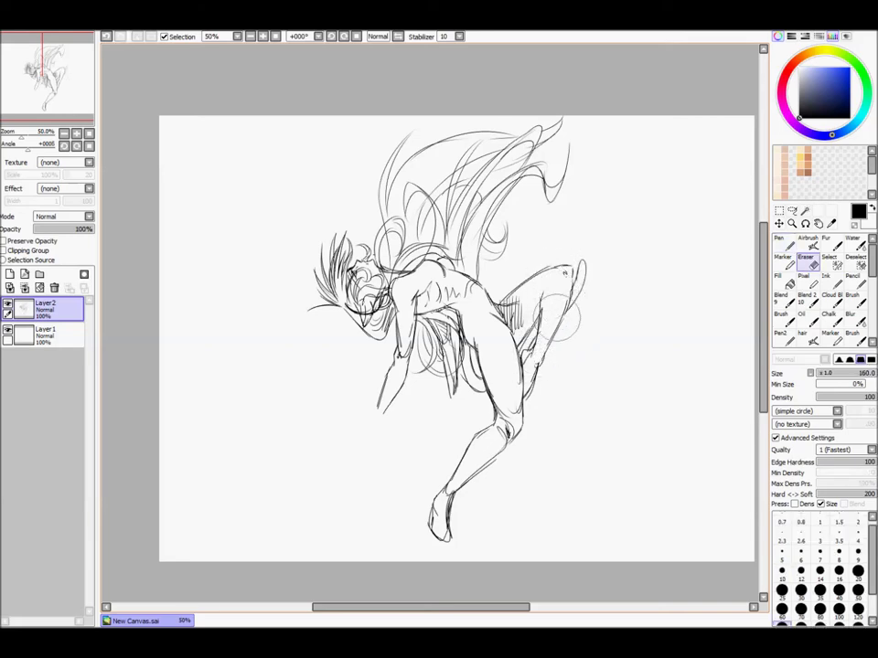
scroll(477, 315, "up", 1)
key("e")
key("ctrl+z")
left_click_drag(524, 286, 499, 331)
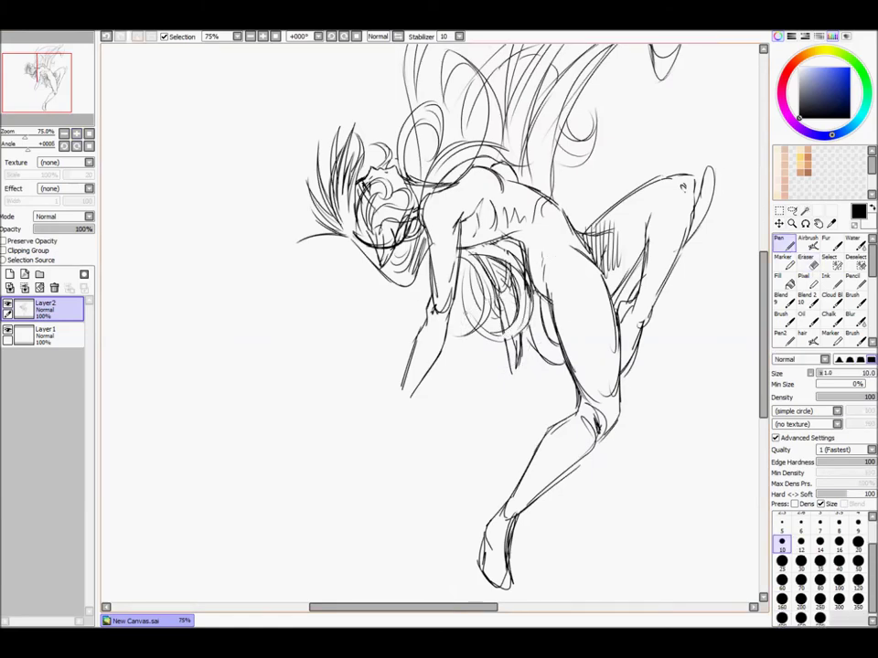
Step: Erase the rib and waist scribbles from the torso and refine the shoulder and lower back contour
key("ctrl+plus")
key("ctrl+plus")
key("n")
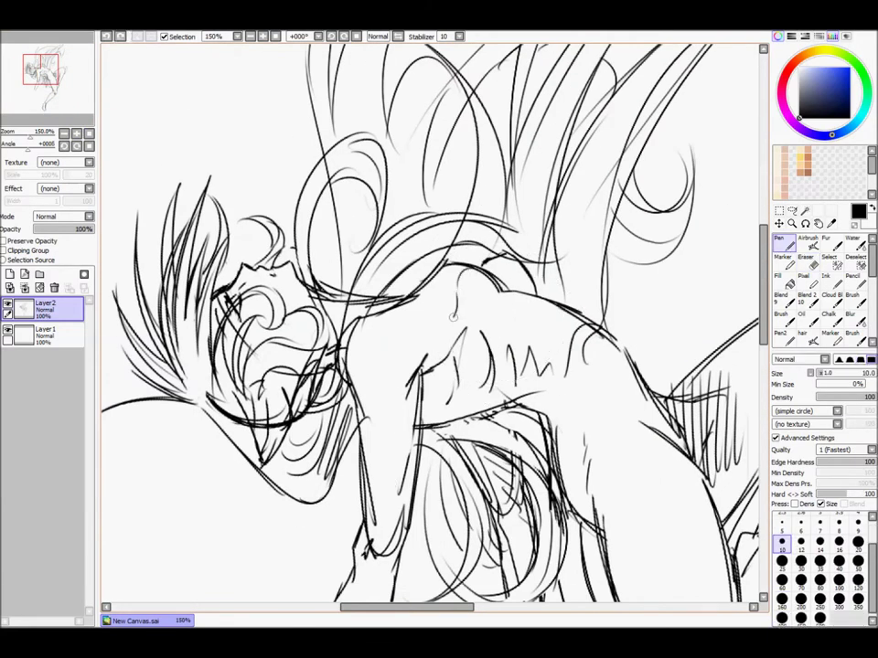
key("ctrl+minus")
key("ctrl+minus")
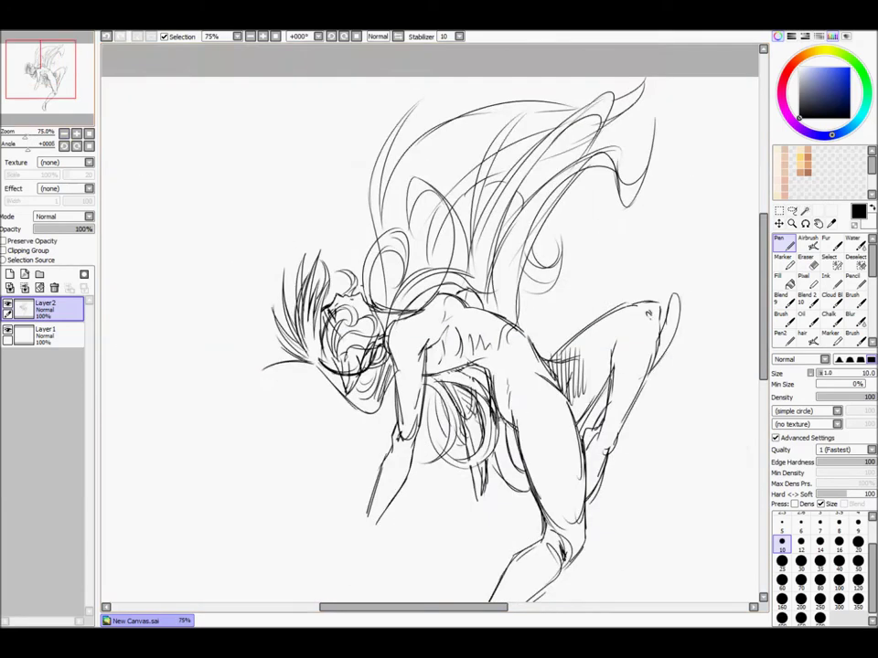
scroll(370, 174, "down", 3)
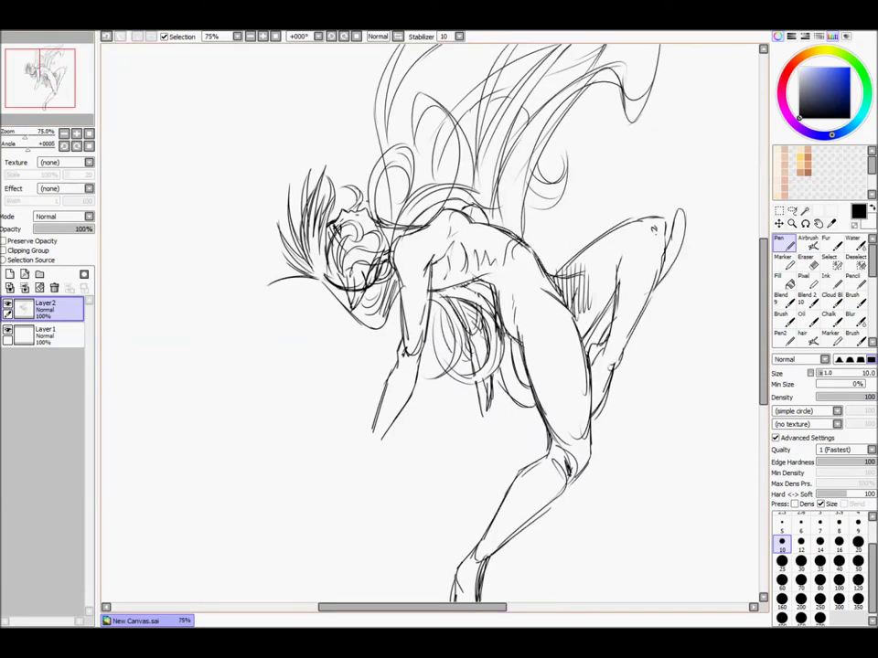
key("e")
key("n")
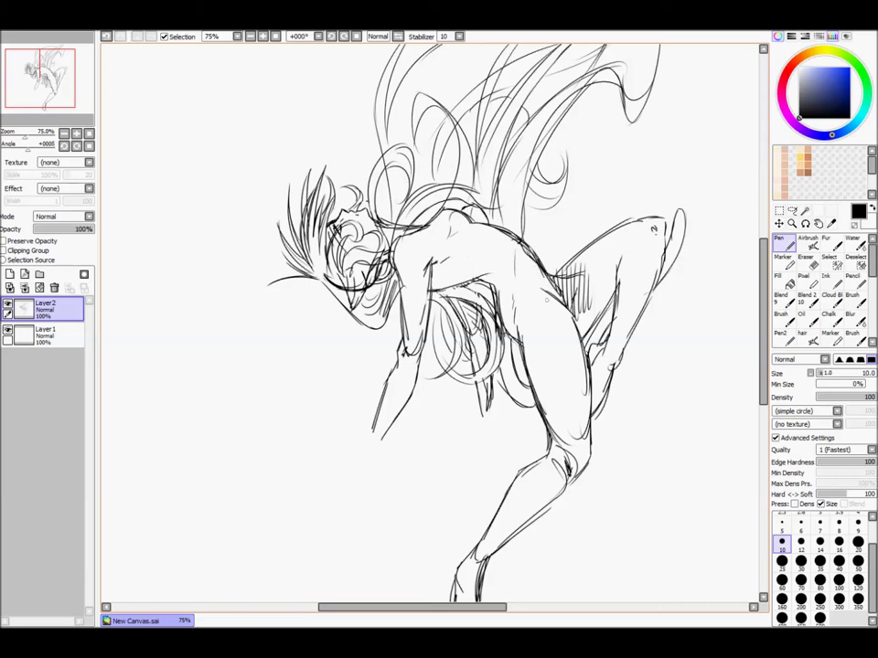
Step: Select the supporting leg and swing it backward from the hip with a free transform
key("e")
key("n")
scroll(498, 303, "down", 2)
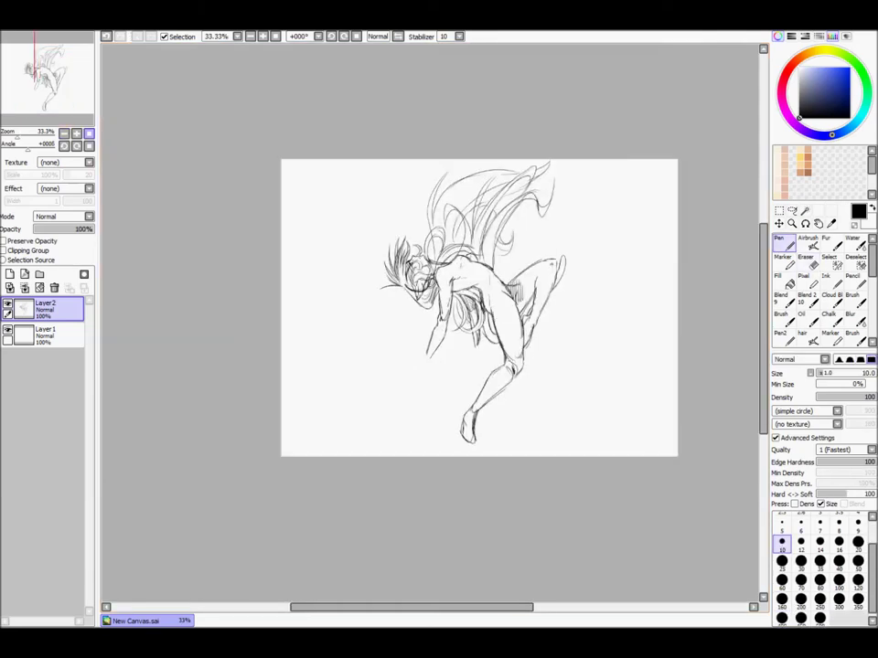
scroll(499, 303, "up", 1)
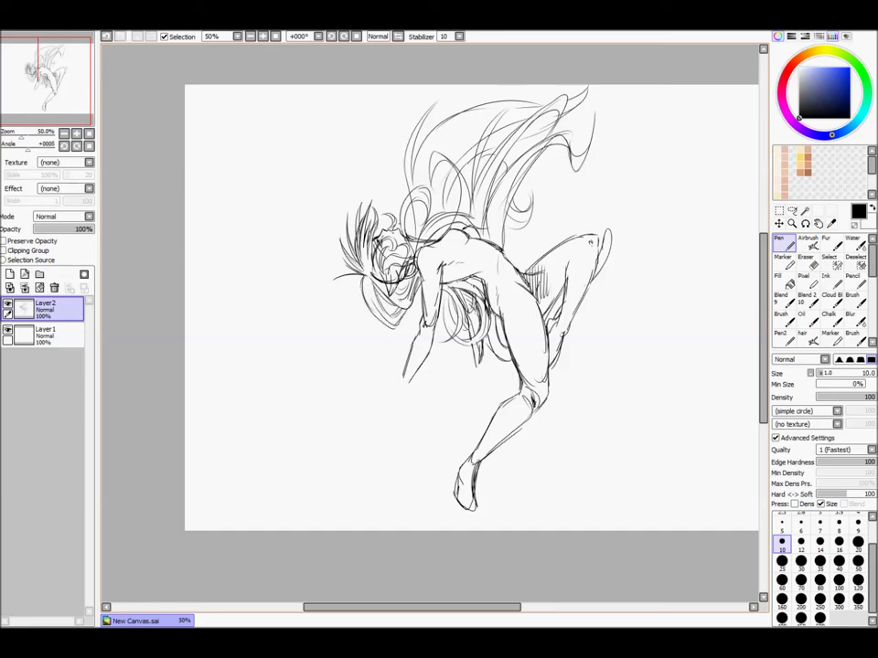
mouse_move(494, 302)
left_mouse_down()
mouse_move(480, 317)
mouse_move(451, 518)
mouse_move(517, 395)
mouse_move(518, 327)
mouse_move(491, 314)
left_mouse_up()
left_click(828, 259)
key("ctrl+t")
left_click_drag(562, 476, 582, 435)
mouse_move(485, 412)
left_mouse_down()
mouse_move(568, 394)
mouse_move(539, 508)
mouse_move(611, 501)
left_mouse_up()
key("Return")
key("ctrl+d")
Step: Rotate and reposition the lower leg and foot with free transforms so they follow the moved thigh
key("ctrl+t")
mouse_move(544, 450)
left_mouse_down()
mouse_move(562, 439)
mouse_move(575, 446)
mouse_move(616, 521)
mouse_move(594, 532)
left_mouse_up()
key("Return")
key("ctrl+d")
key("ctrl+t")
left_click_drag(588, 483, 576, 483)
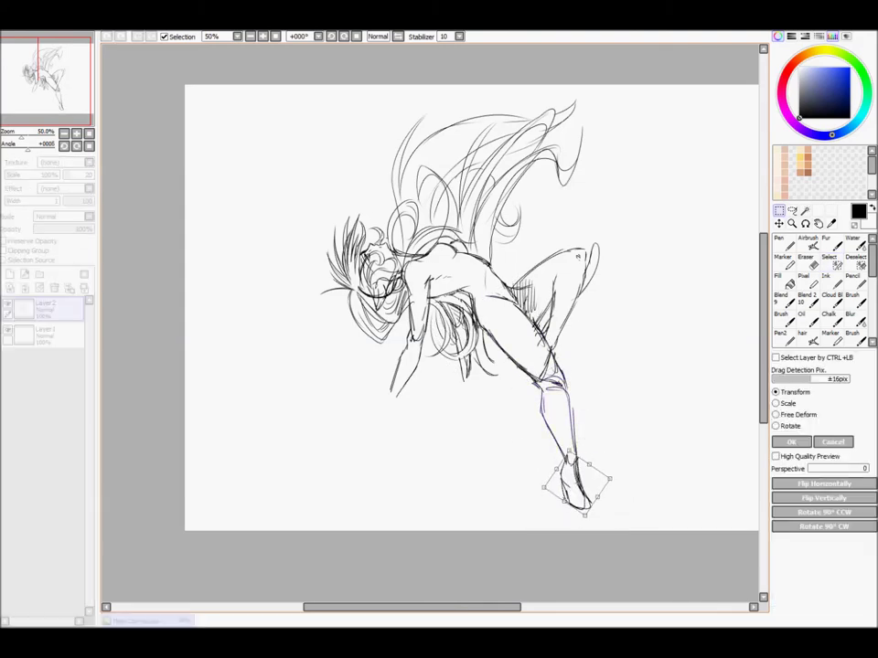
key("Return")
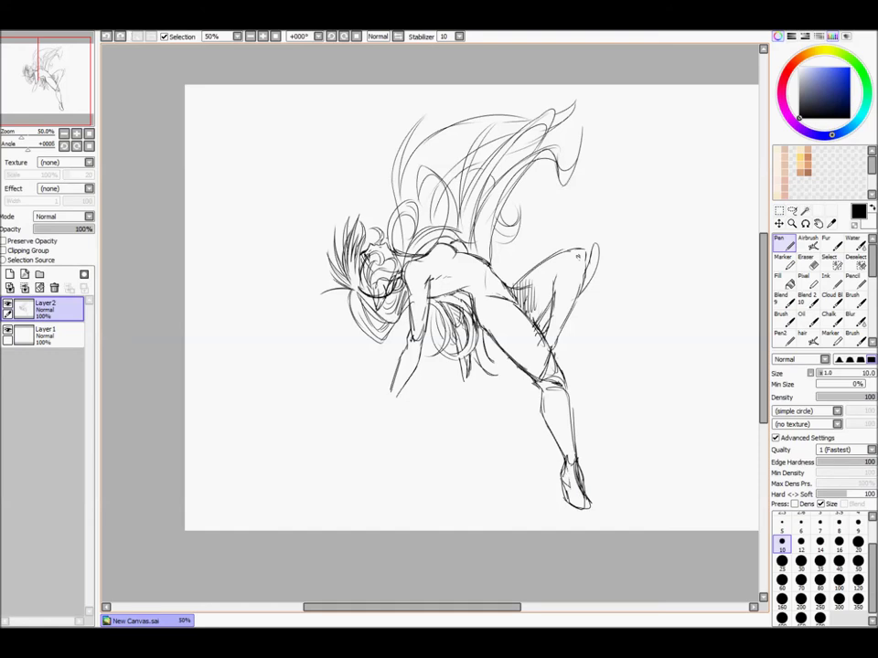
Step: Redraw the supporting foot with a heel and toes, and clean the overlapping knee lines into one leg contour
key("e")
key("n")
key("e")
left_click_drag(559, 459, 568, 474)
key("n")
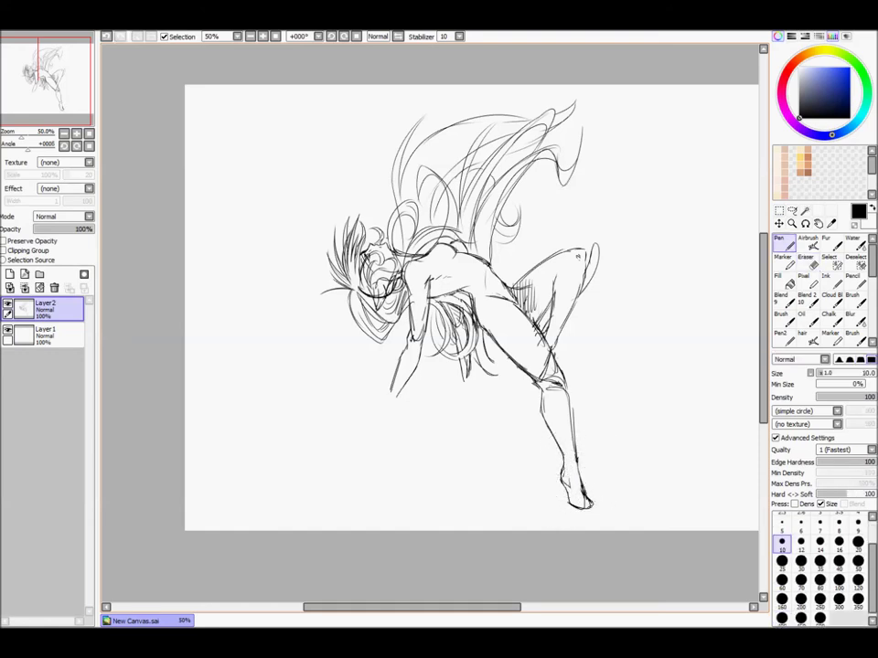
key("e")
left_click_drag(550, 382, 547, 360)
key("n")
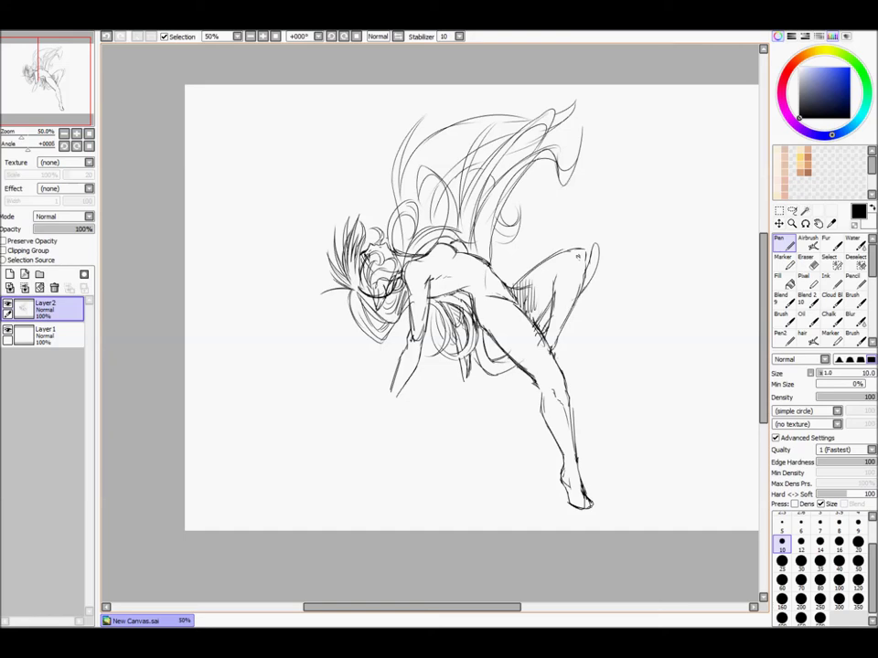
Step: Erase the slender shape behind the raised knee, draw a rounded one behind the hip, and clean stray lines around the thigh
key("e")
mouse_move(596, 249)
left_mouse_down()
mouse_move(600, 317)
mouse_move(534, 331)
mouse_move(509, 351)
left_mouse_up()
key("ctrl+z")
key("n")
left_click_drag(509, 253, 525, 276)
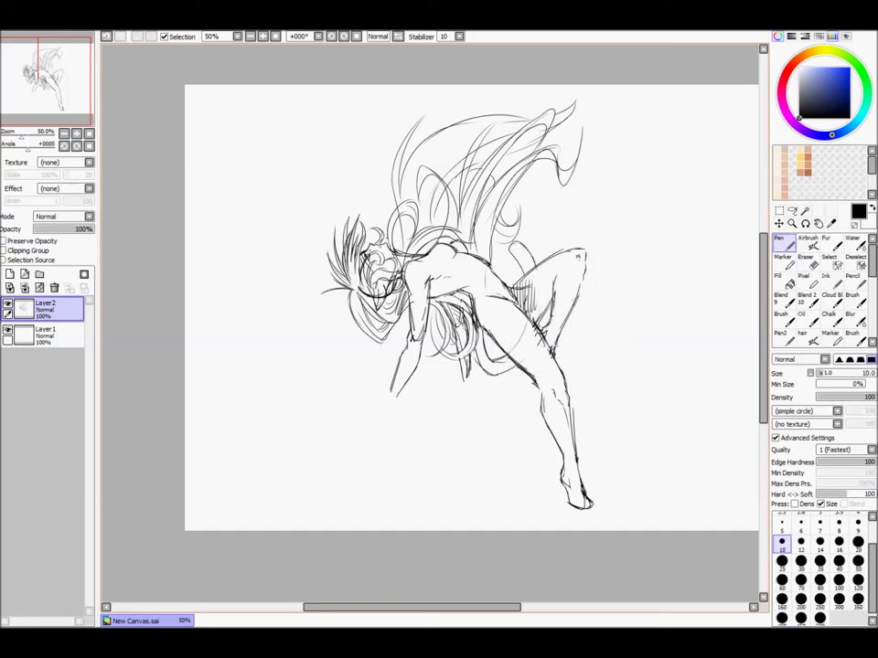
key("e")
left_click_drag(528, 316, 505, 357)
mouse_move(532, 328)
left_mouse_down()
mouse_move(548, 355)
mouse_move(531, 345)
left_mouse_up()
key("n")
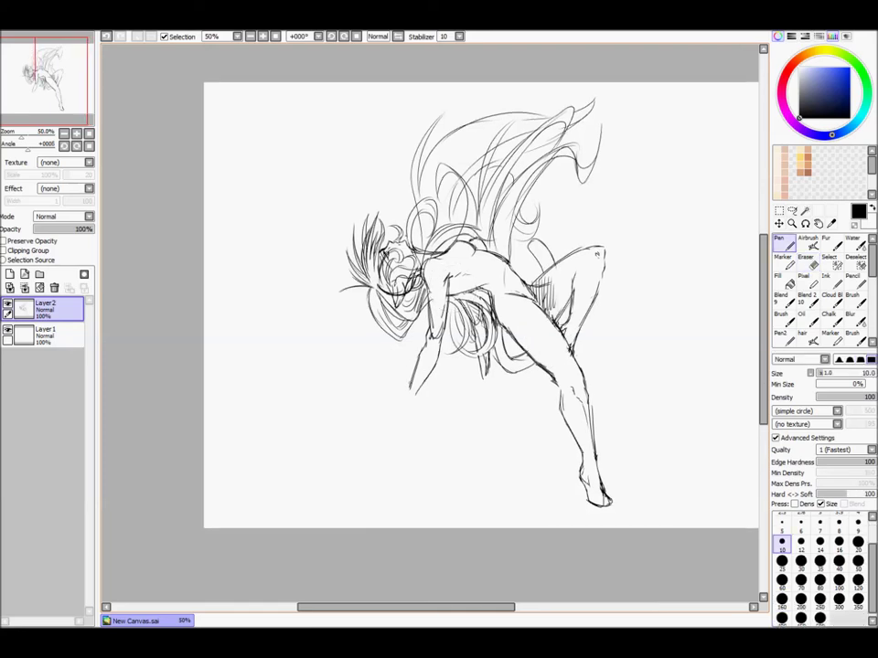
Step: Clean up the supporting arm's elbow and forearm outline, undoing the trial strokes around it
scroll(392, 410, "up", 2)
mouse_move(701, 223)
left_mouse_down()
mouse_move(663, 289)
mouse_move(691, 232)
left_mouse_up()
key("e")
key("n")
mouse_move(513, 118)
left_mouse_down()
mouse_move(403, 174)
mouse_move(430, 132)
left_mouse_up()
left_click_drag(489, 359, 509, 415)
key("ctrl+z")
left_click_drag(173, 414, 271, 339)
mouse_move(443, 304)
left_mouse_down()
mouse_move(428, 352)
mouse_move(451, 319)
left_mouse_up()
key("ctrl+z")
key("ctrl+z")
key("e")
left_click_drag(487, 190, 483, 284)
key("n")
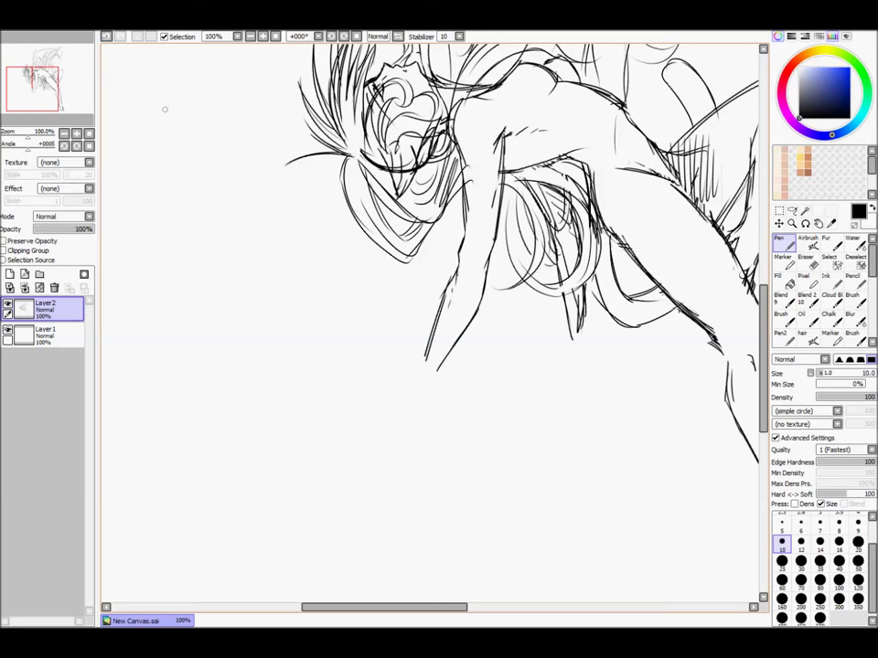
Step: Paint a solid black oval over the area of the missing hands on a new layer
scroll(164, 108, "down", 2)
left_click(801, 543)
left_click(782, 581)
mouse_move(339, 402)
left_mouse_down()
mouse_move(340, 427)
mouse_move(384, 404)
left_mouse_up()
left_click(838, 601)
mouse_move(337, 413)
left_mouse_down()
mouse_move(314, 415)
mouse_move(439, 405)
mouse_move(330, 404)
mouse_move(343, 402)
left_mouse_up()
key("ctrl+z")
key("ctrl+z")
left_click(10, 274)
key("ctrl+z")
key("e")
key("ctrl+z")
Step: Preserve the oval layer's opacity and handwrite "Insert hands here." with a small emoticon in white, using a size 35 eraser
left_click(801, 611)
left_click(820, 591)
left_click(5, 242)
mouse_move(349, 395)
left_mouse_down()
mouse_move(345, 402)
mouse_move(355, 401)
left_mouse_up()
left_click_drag(357, 396, 361, 396)
left_click_drag(366, 391, 369, 397)
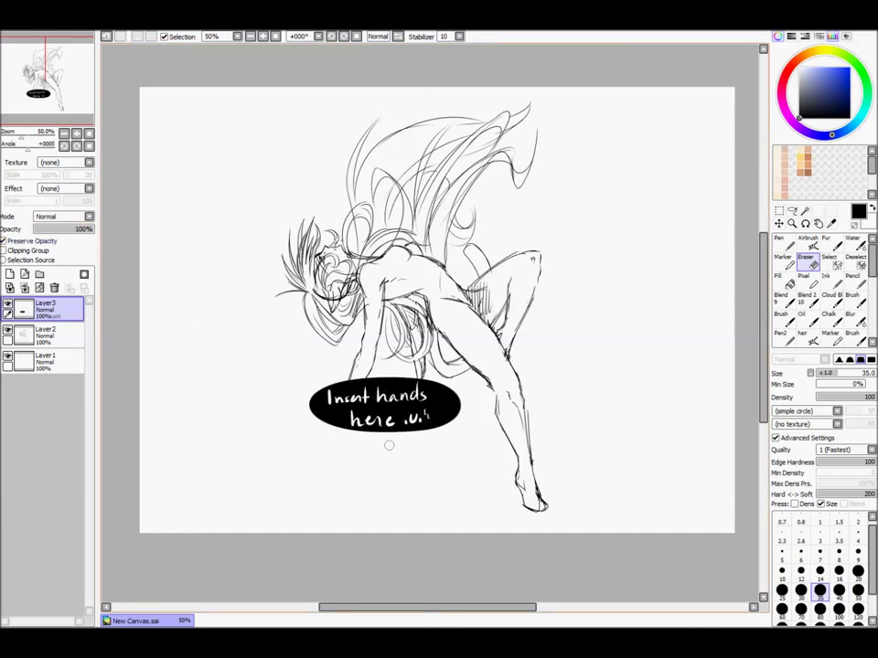
scroll(414, 419, "up", 2)
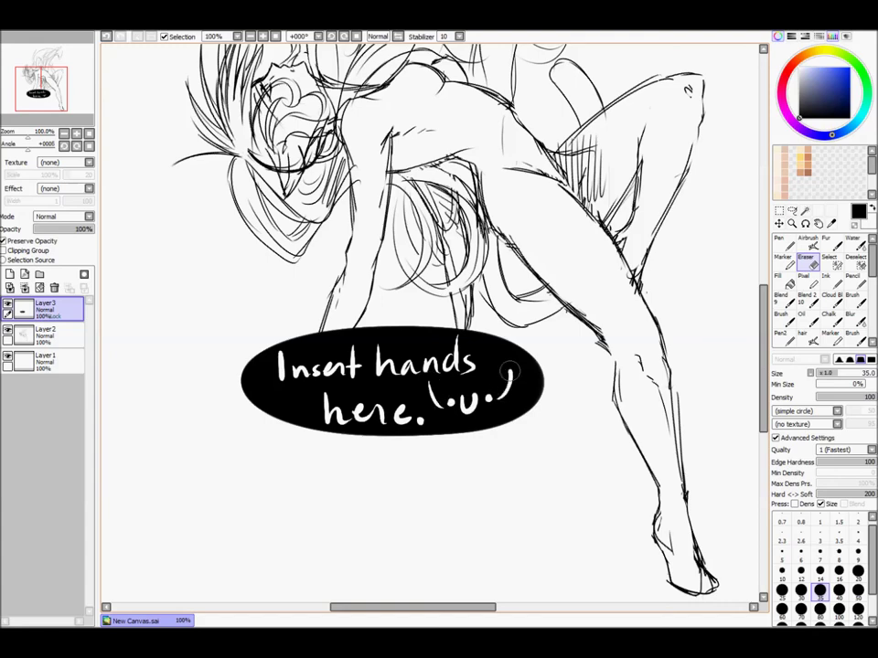
Step: Draw a white five-petal flower beside the emoticon and dot its centre black with a size 50 pen
scroll(391, 349, "up", 2)
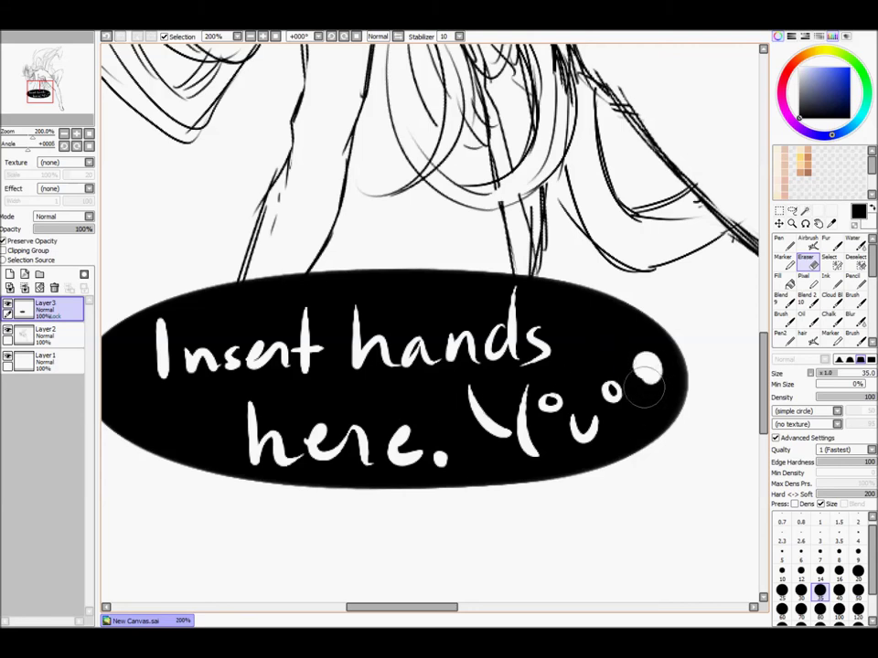
left_click_drag(659, 391, 642, 403)
key("ctrl+z")
key("ctrl+z")
left_click_drag(647, 362, 663, 386)
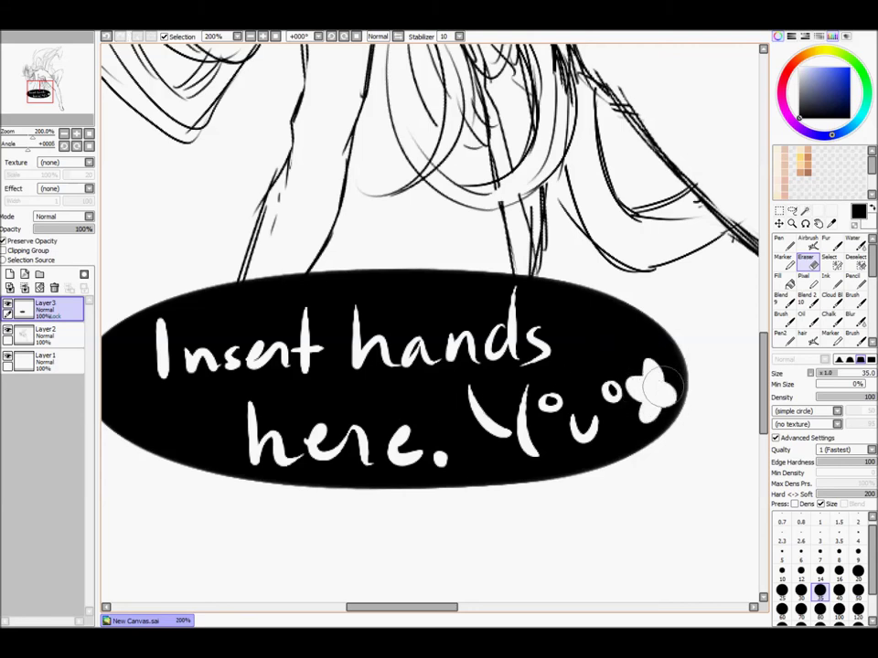
left_click(783, 242)
left_click(659, 388)
key("ctrl+z")
left_click(857, 564)
left_click(656, 392)
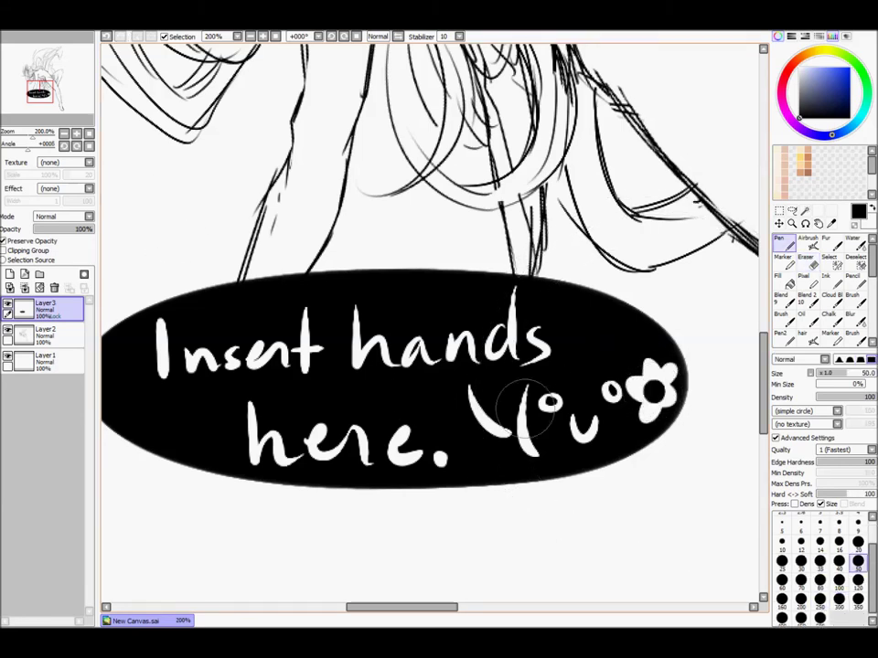
Step: Touch up the emoticon's mouth and redraw its eye next to the flower
key("e")
left_click_drag(585, 416, 576, 423)
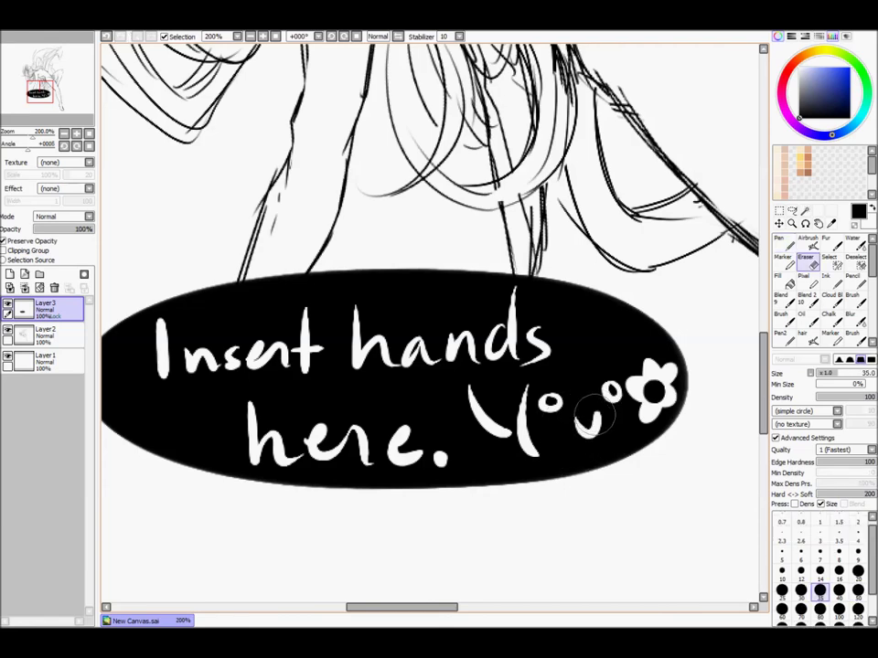
left_click(609, 390)
key("n")
key("e")
left_click_drag(605, 380, 603, 382)
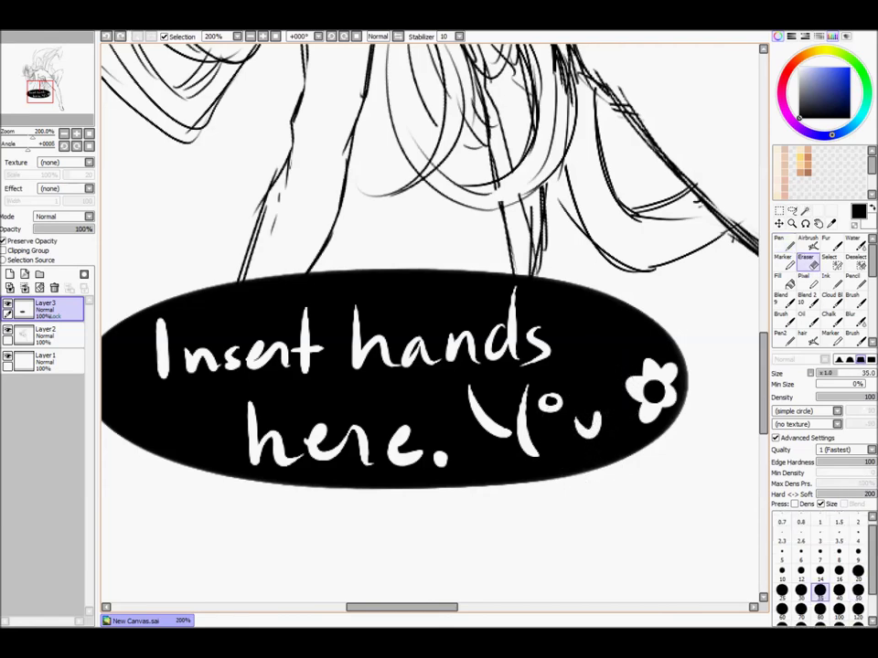
scroll(591, 417, "down", 5)
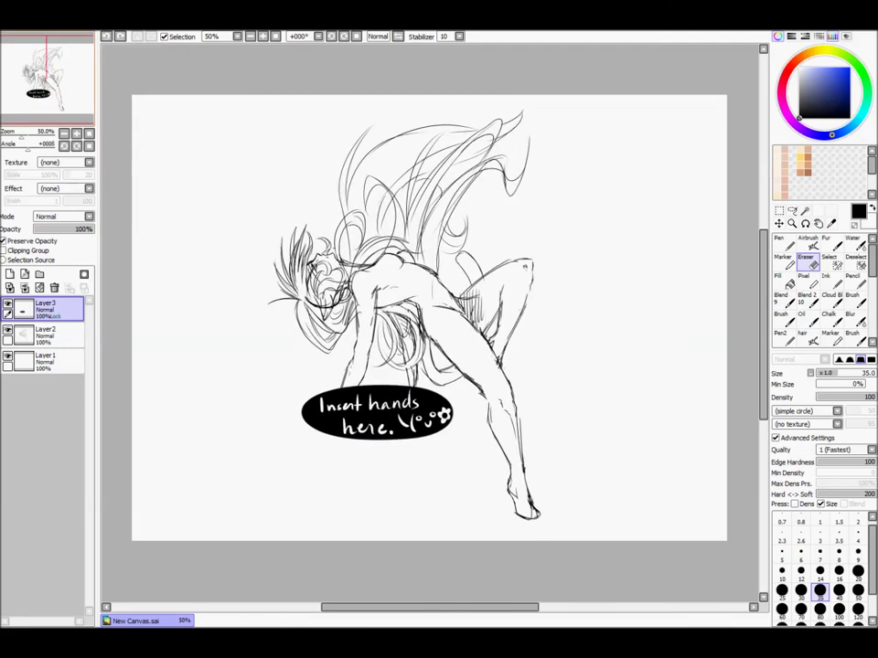